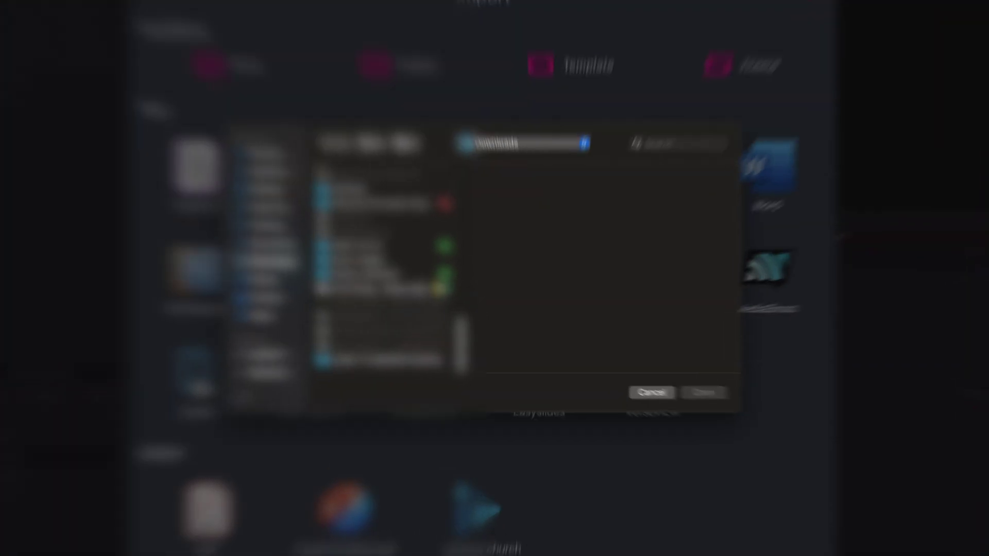
Import "Technology Consulting | by Slidesgo.pptx" as a plain-text show and acknowledge the import notice
click(384, 289)
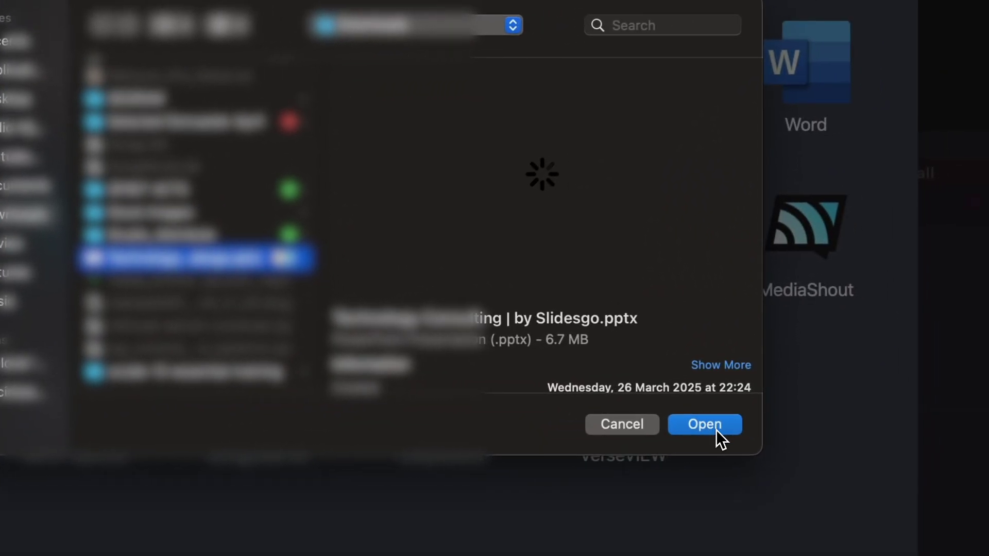
click(716, 427)
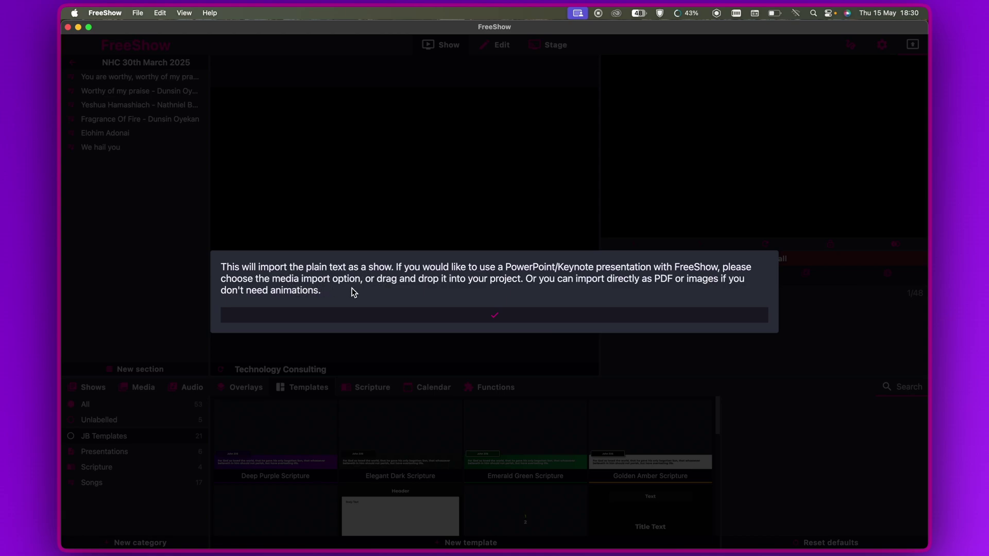
key(Return)
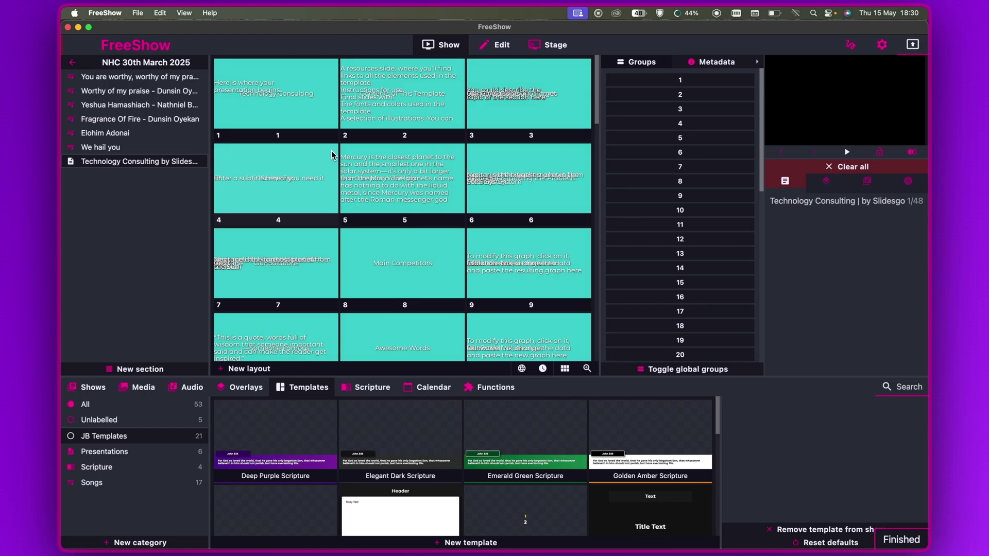
Examine how the imported text slides look, from the first to the last rows, sending several such as slides 41 and 44 to the output
click(403, 110)
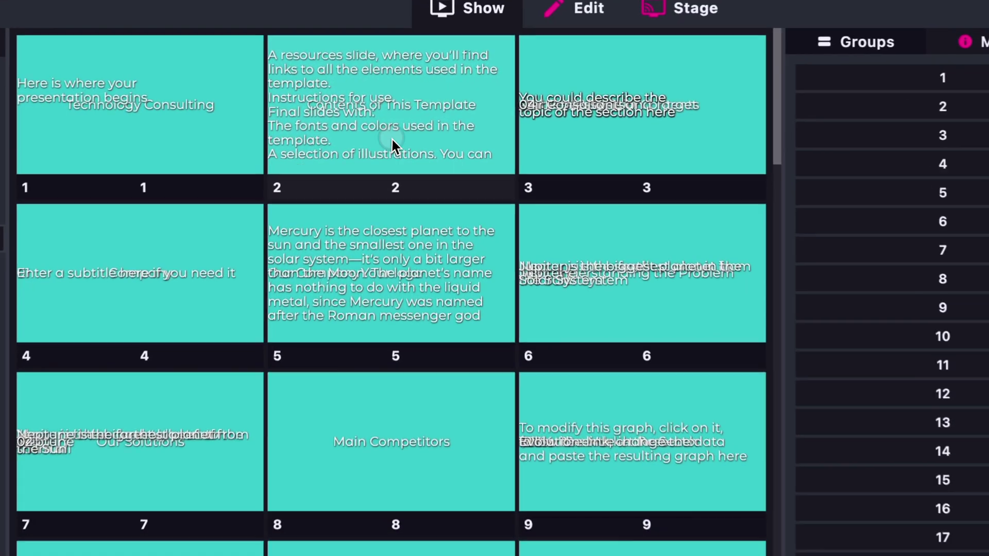
click(565, 148)
scroll(404, 264, down, 5)
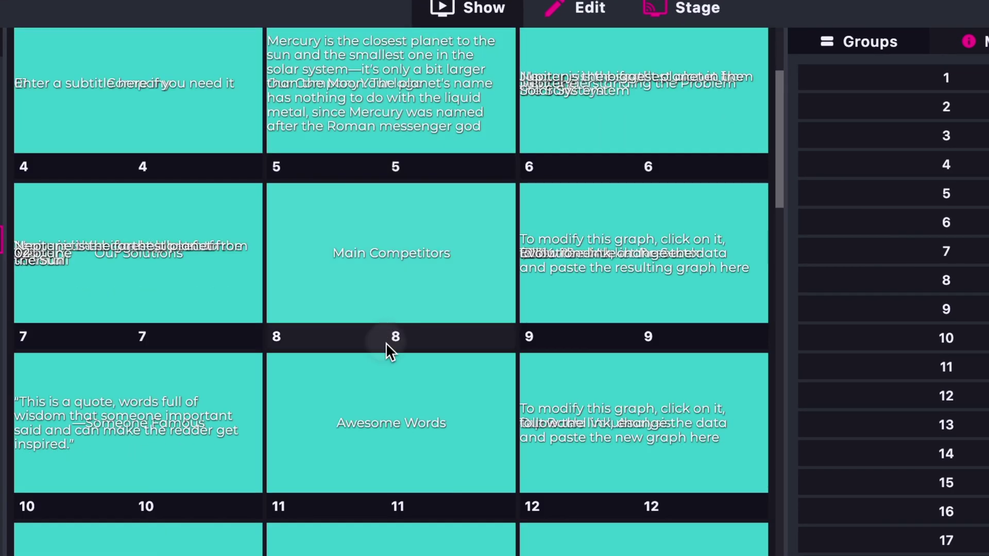
click(386, 344)
scroll(404, 442, down, 20)
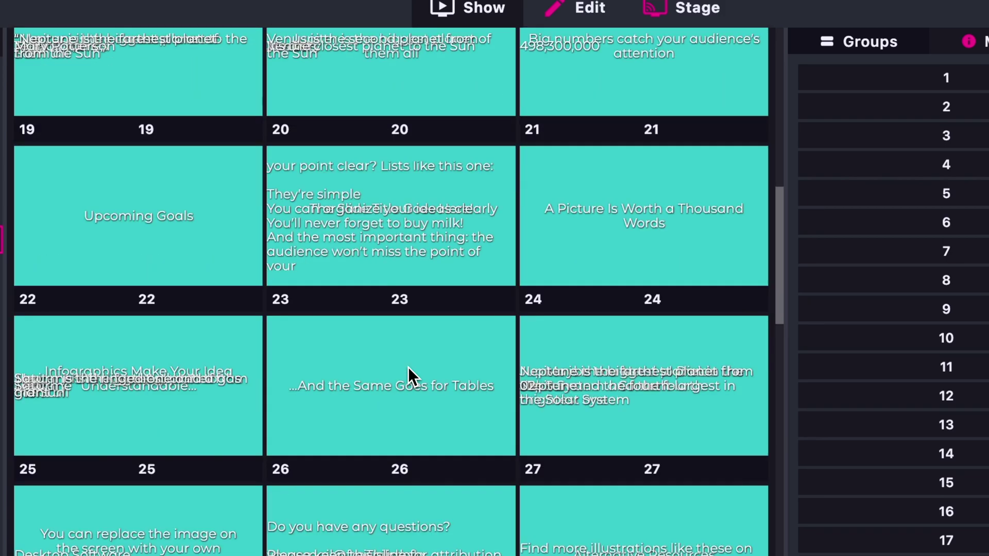
scroll(393, 372, down, 20)
click(389, 377)
scroll(389, 377, down, 4)
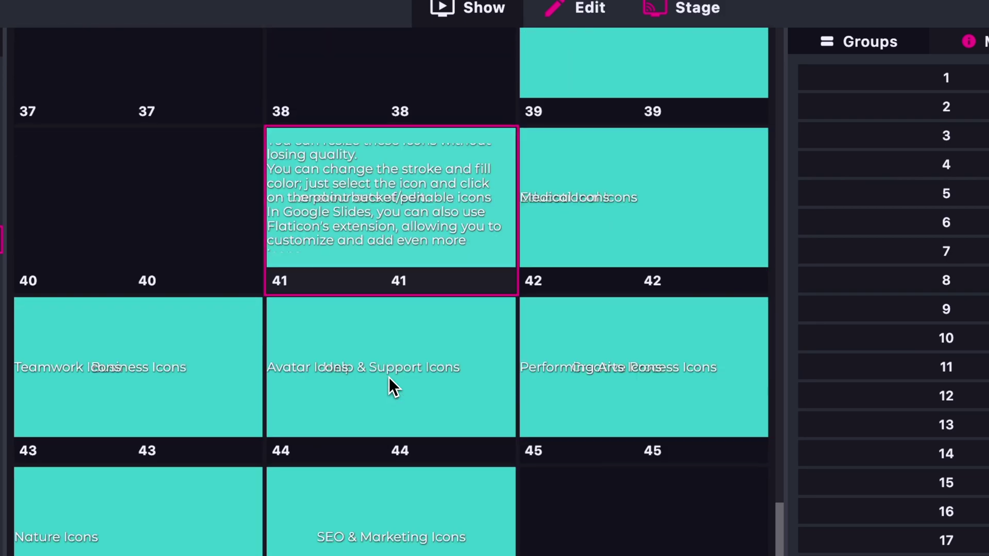
click(391, 375)
scroll(513, 282, up, 20)
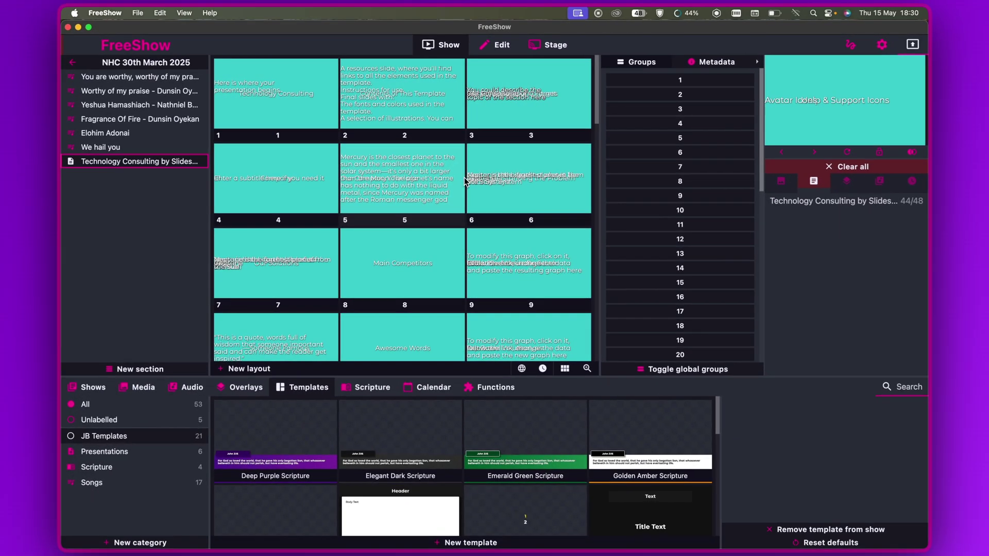
Switch to PowerPoint to compare the original Technology Consulting design with the import, and return to FreeShow
mouse_move(629, 542)
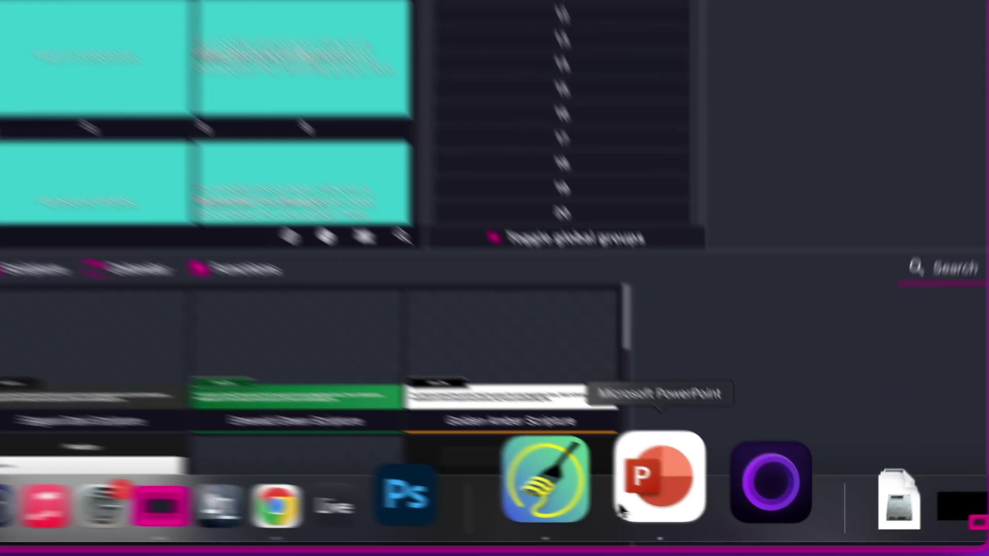
click(785, 517)
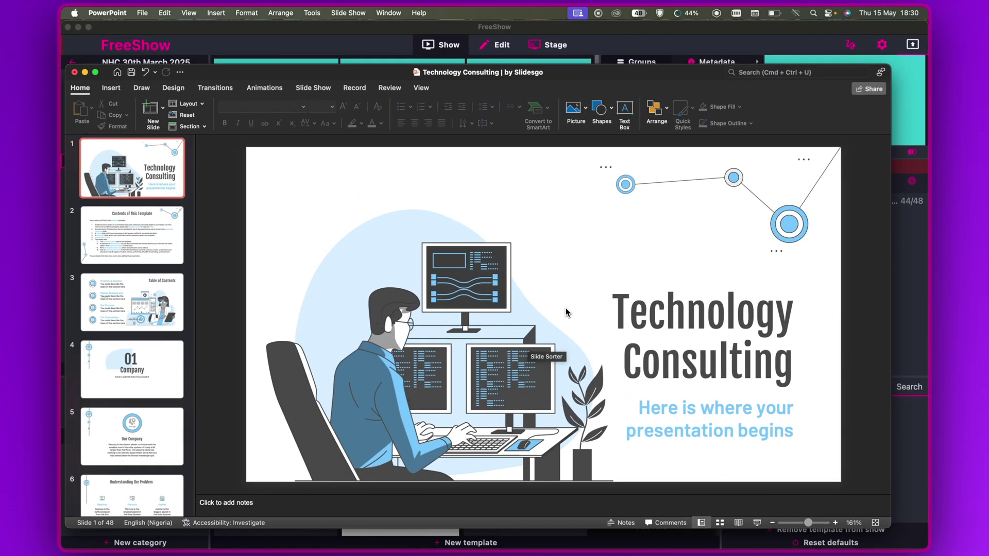
mouse_move(564, 540)
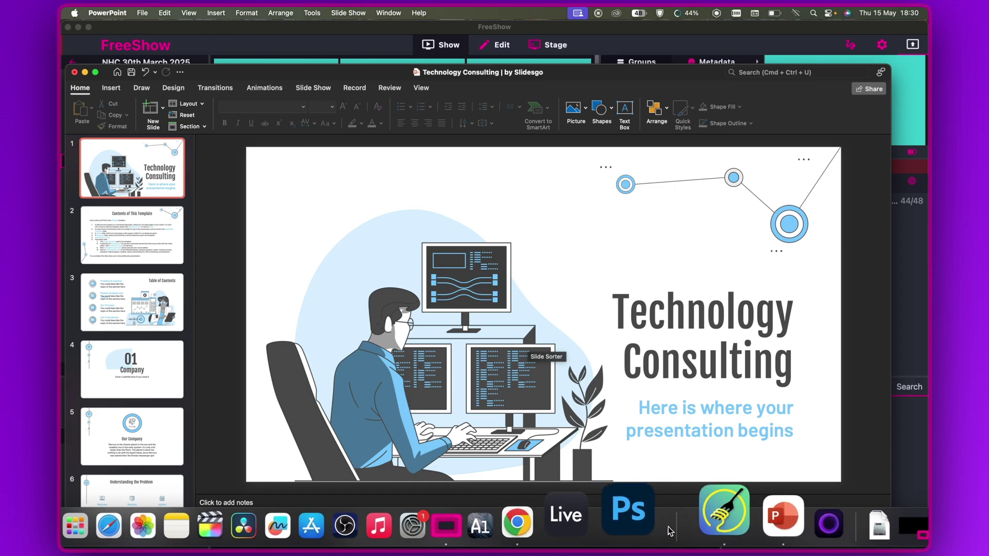
click(514, 519)
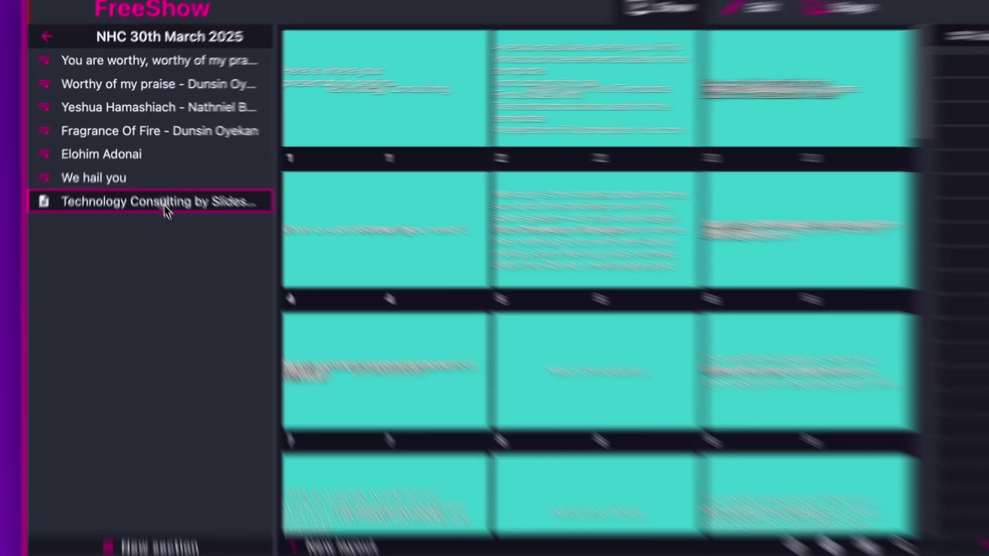
Remove the Technology Consulting text show from the project and open the "We hail you" show
right_click(143, 164)
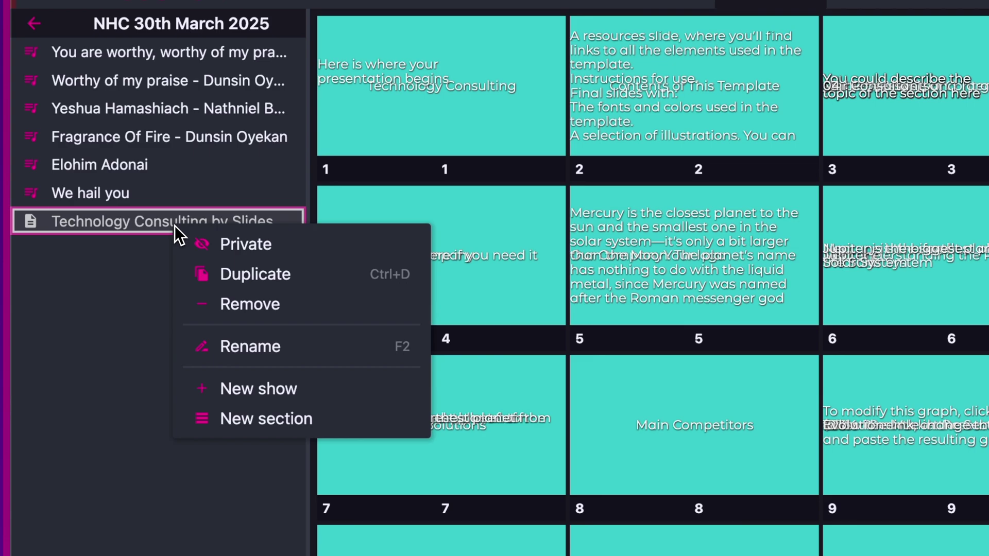
click(273, 309)
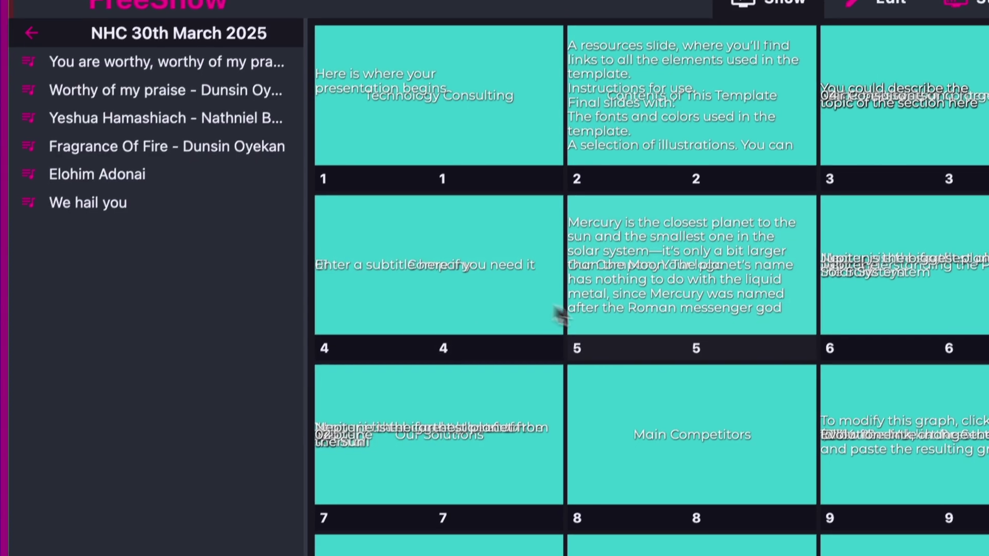
click(98, 205)
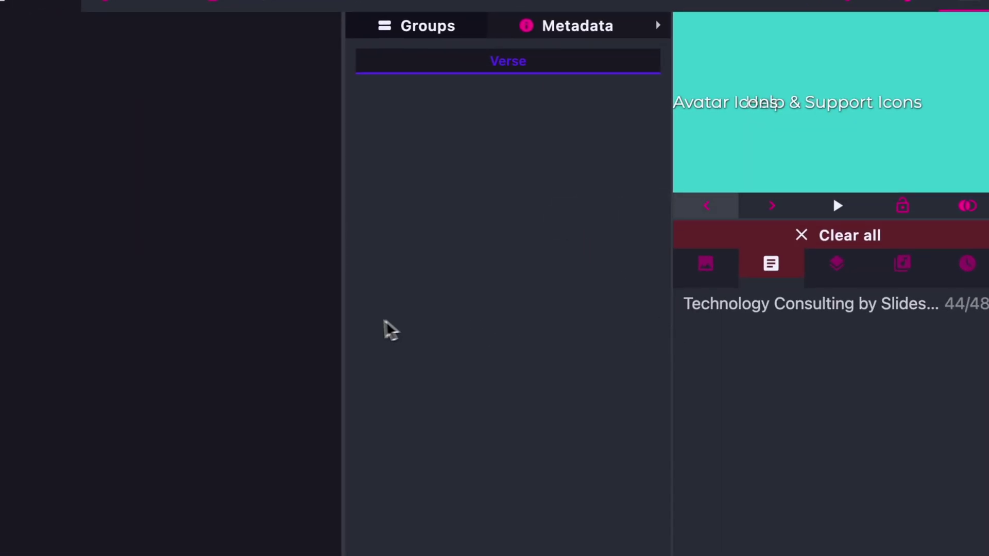
Narrow the output preview and groups area to a single column and clear all live output
drag(344, 324, 487, 347)
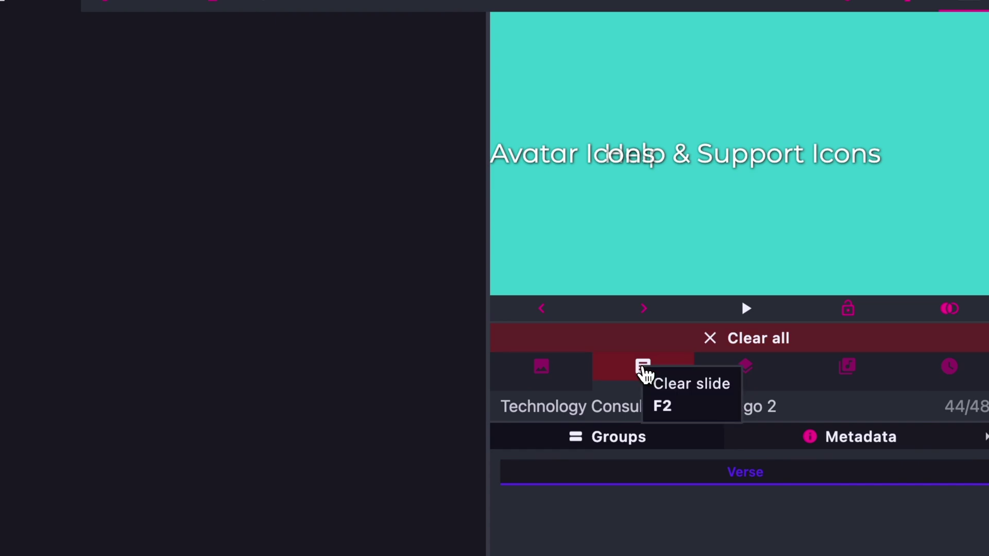
click(745, 340)
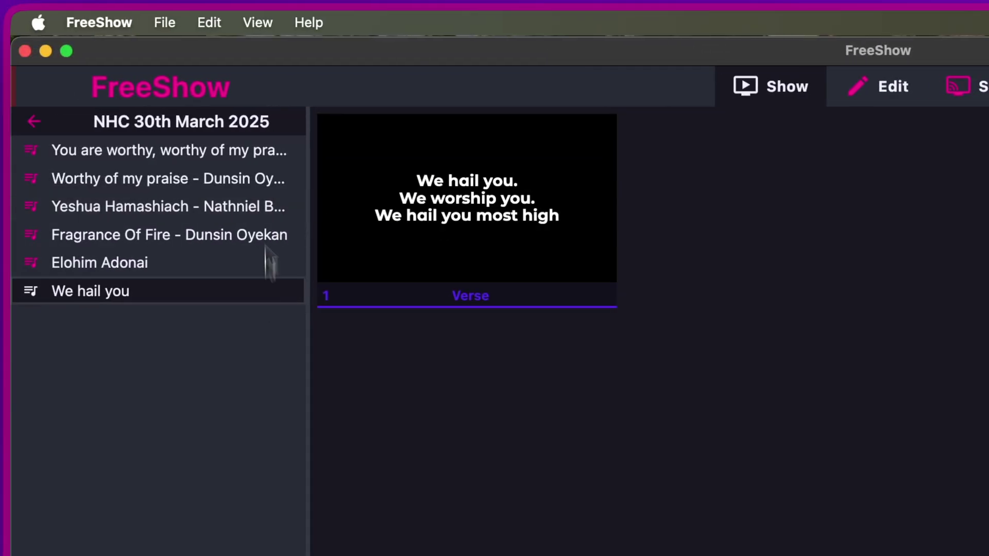
Import "Technology Consulting | by Slidesgo.pptx" into the project as PowerPoint/Keynote media
click(178, 30)
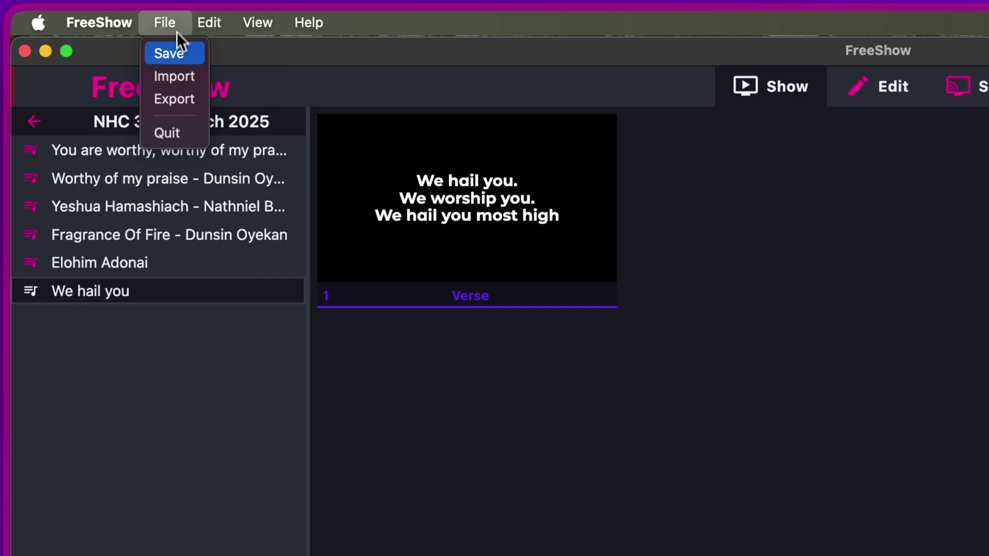
click(175, 76)
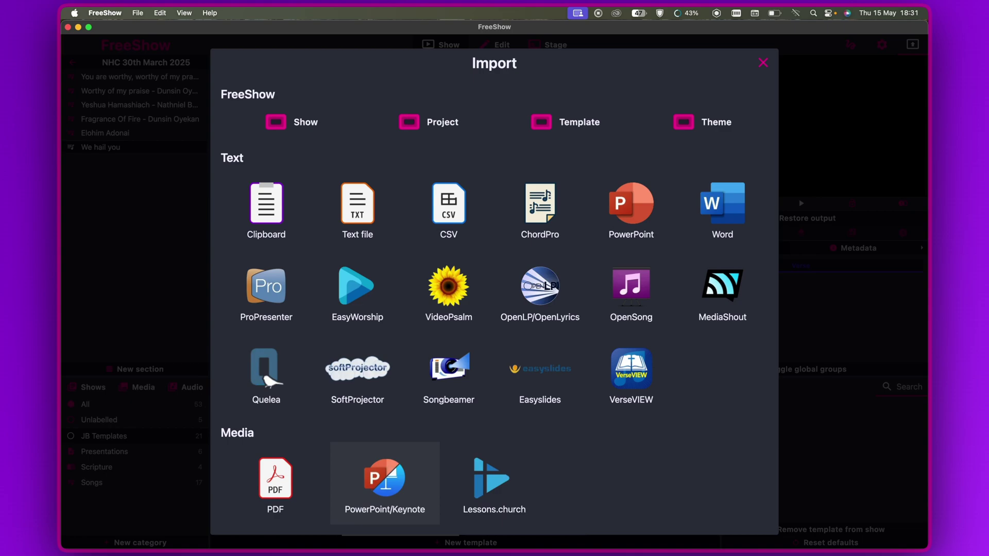
click(390, 470)
scroll(361, 234, down, 5)
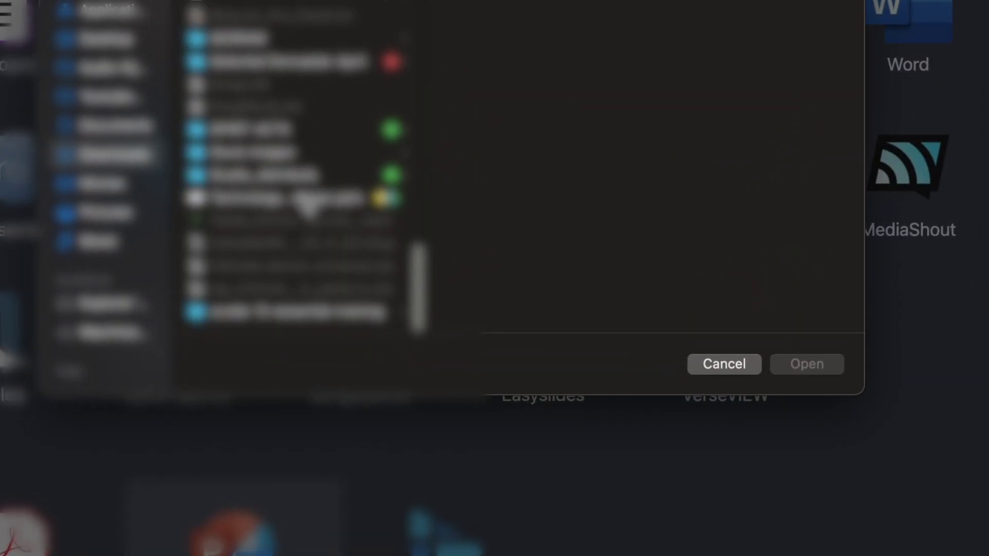
click(309, 204)
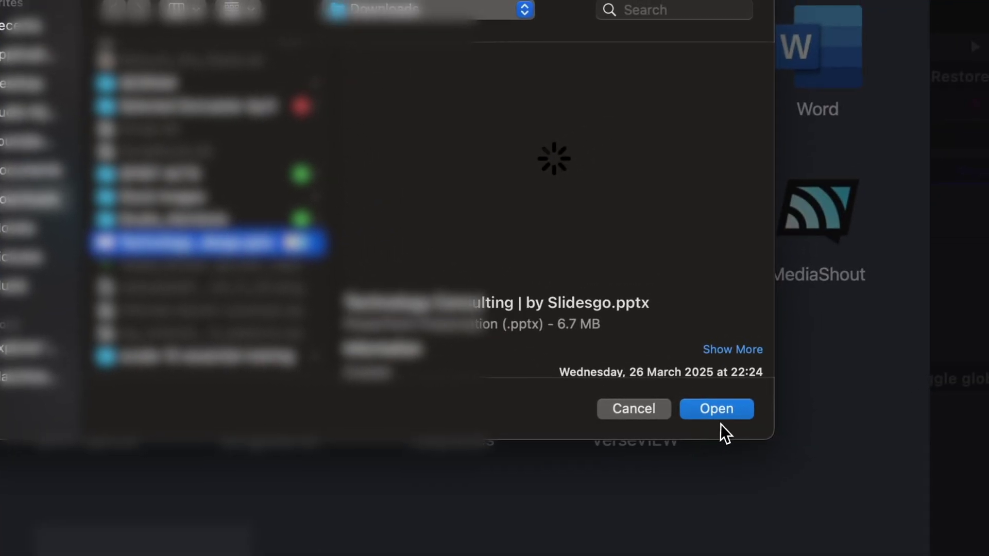
click(717, 409)
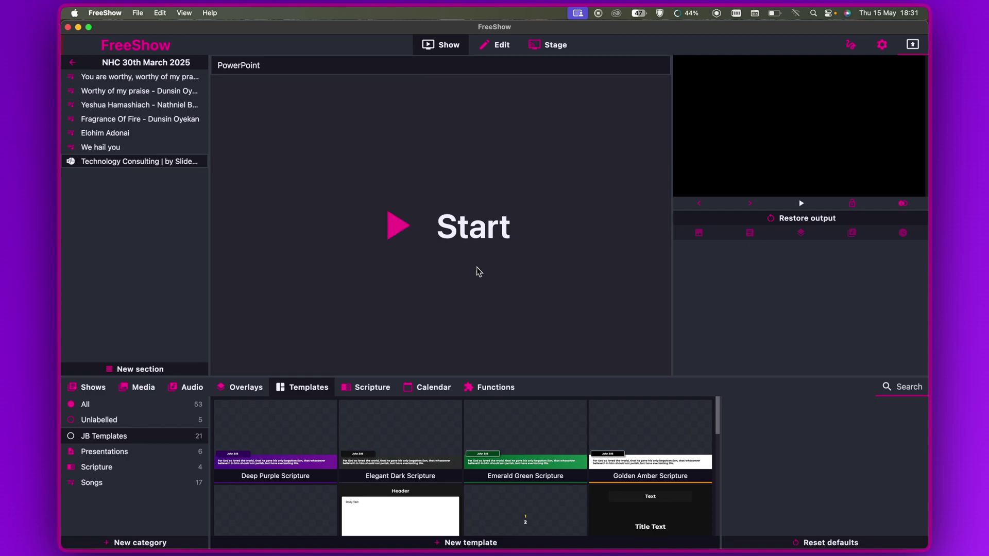
Switch to PowerPoint to view the open Technology Consulting presentation, and go back to FreeShow
mouse_move(536, 553)
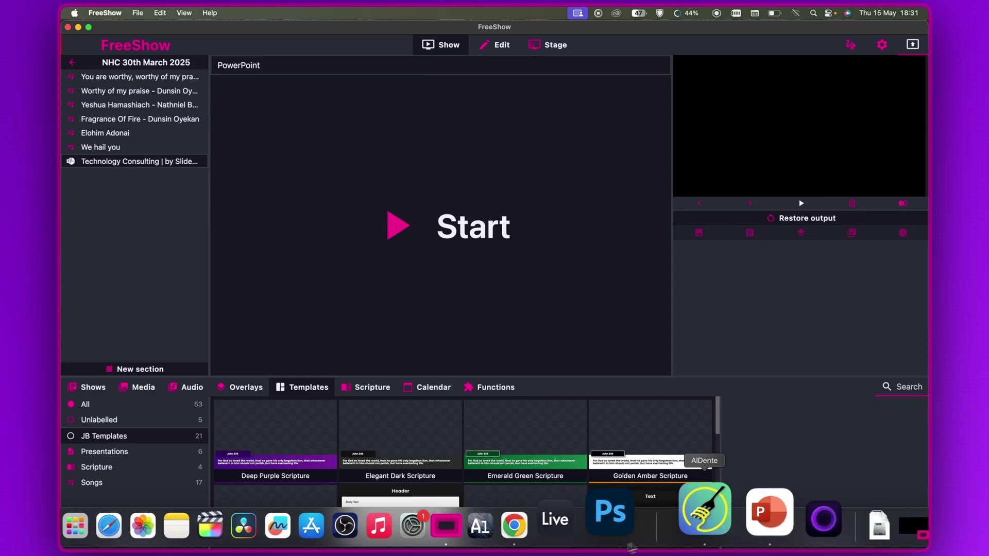
click(727, 529)
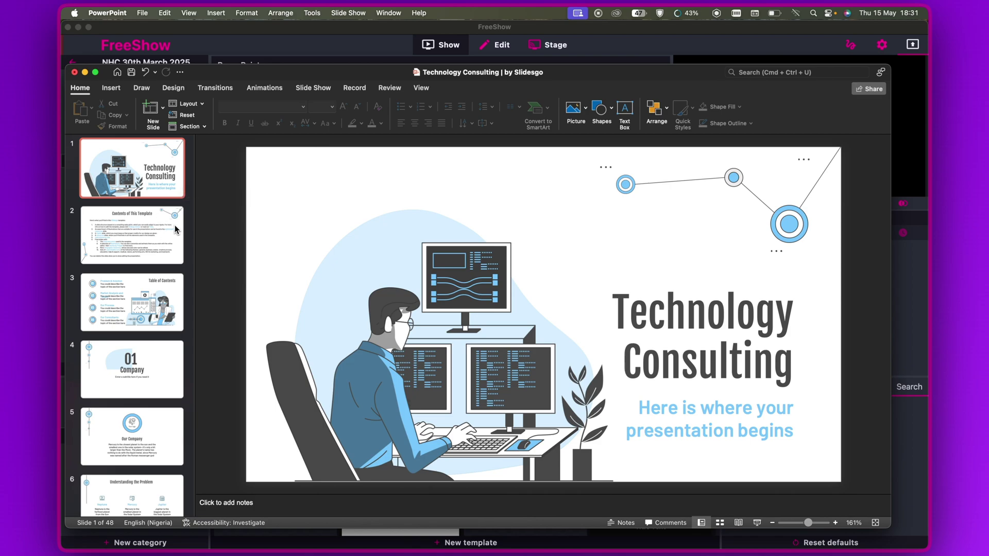
click(709, 55)
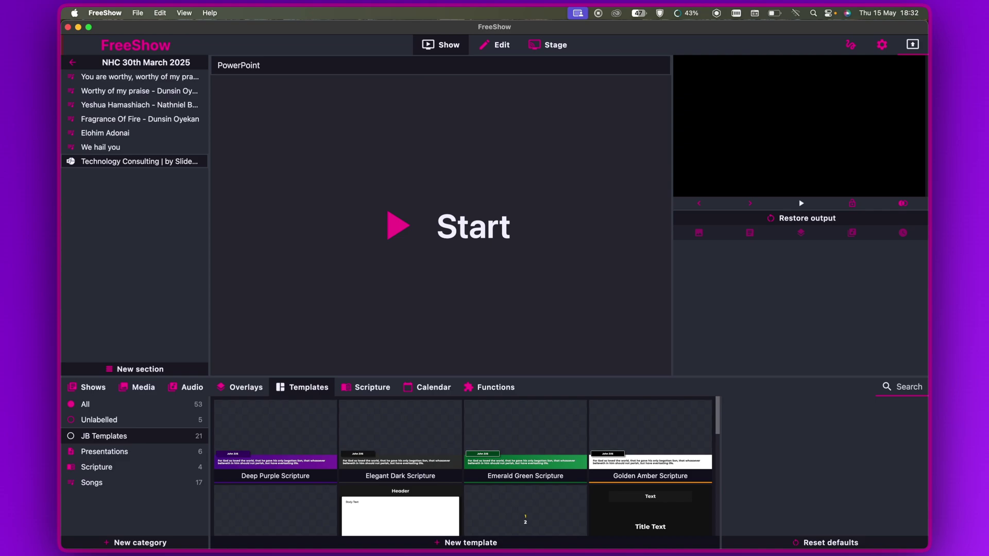
Quit PowerPoint without saving the changes, and start the imported Technology Consulting presentation from FreeShow
mouse_move(563, 530)
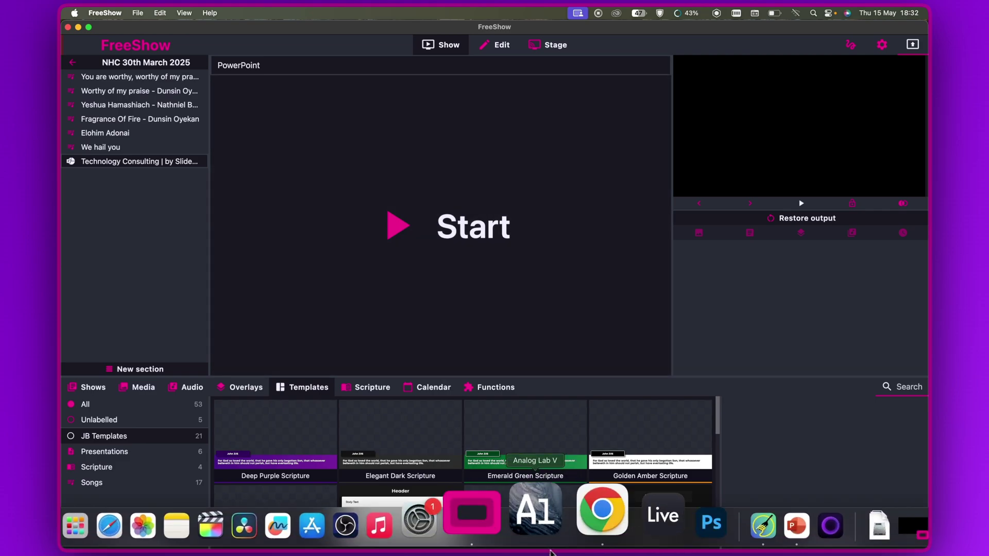
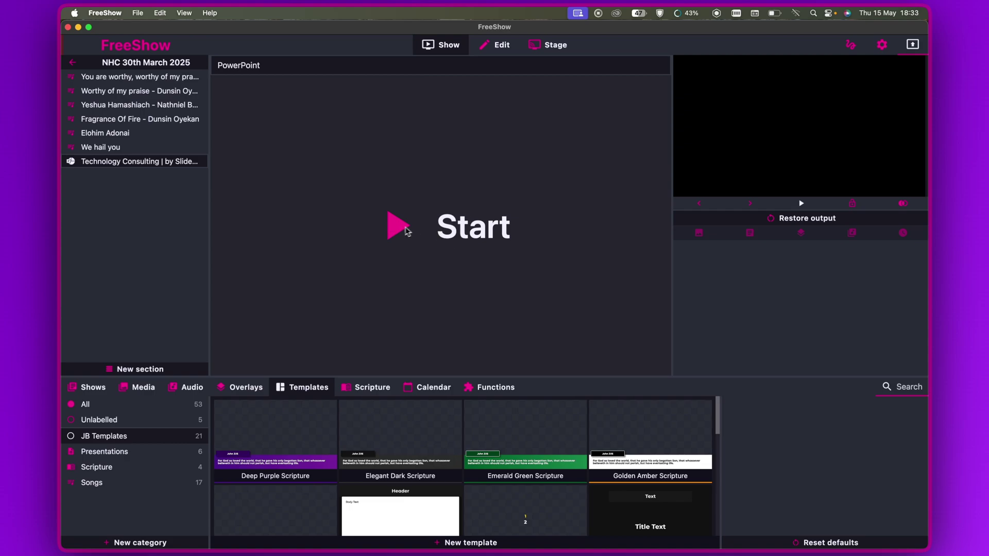
mouse_move(643, 550)
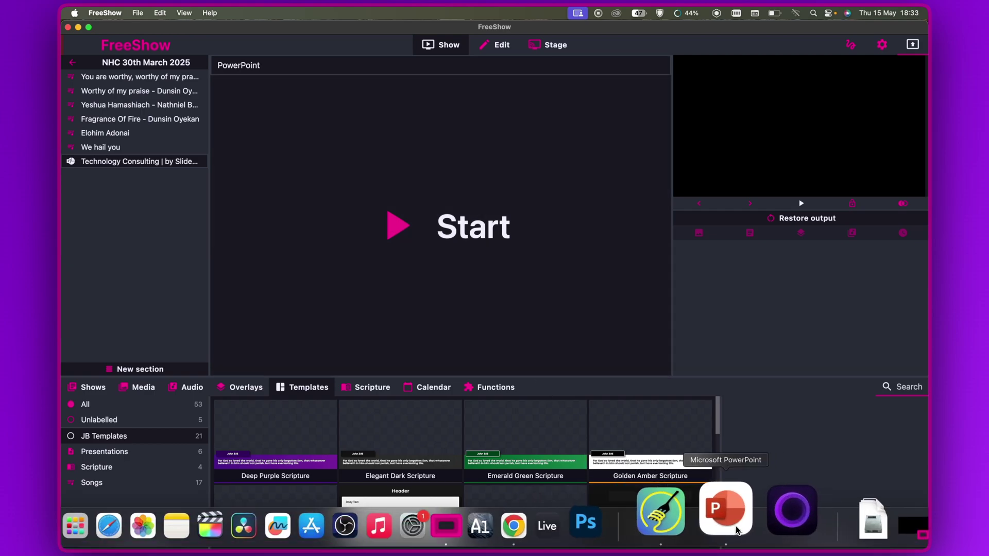
right_click(736, 531)
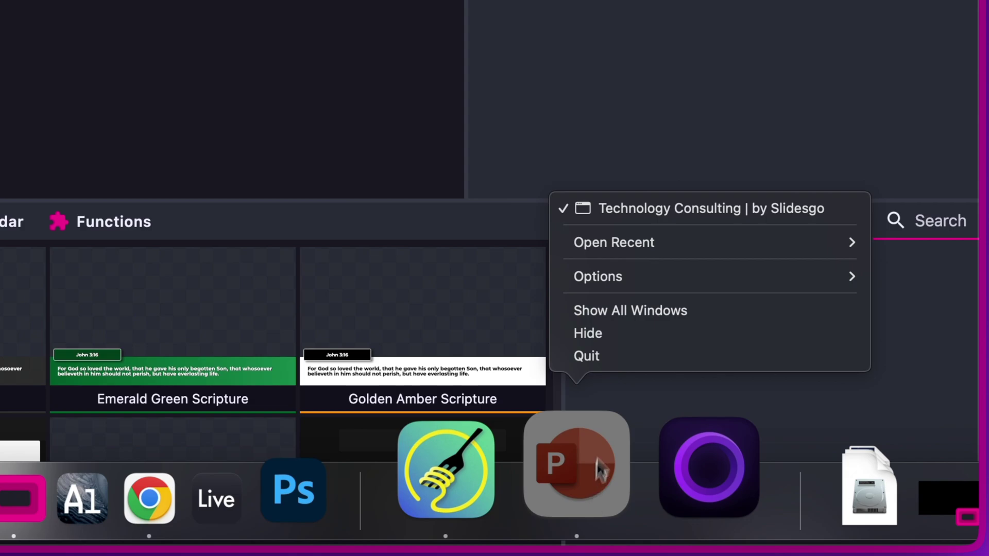
click(631, 364)
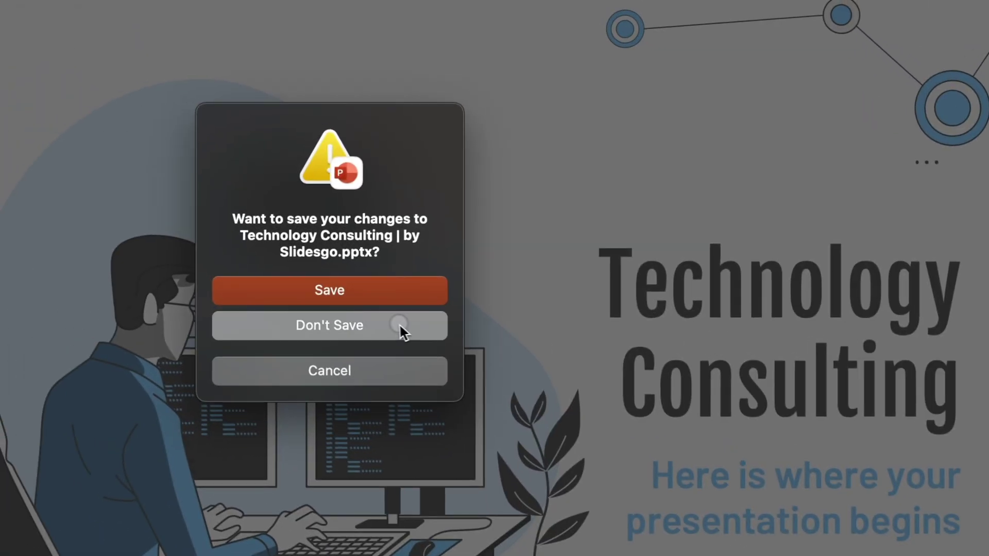
click(397, 325)
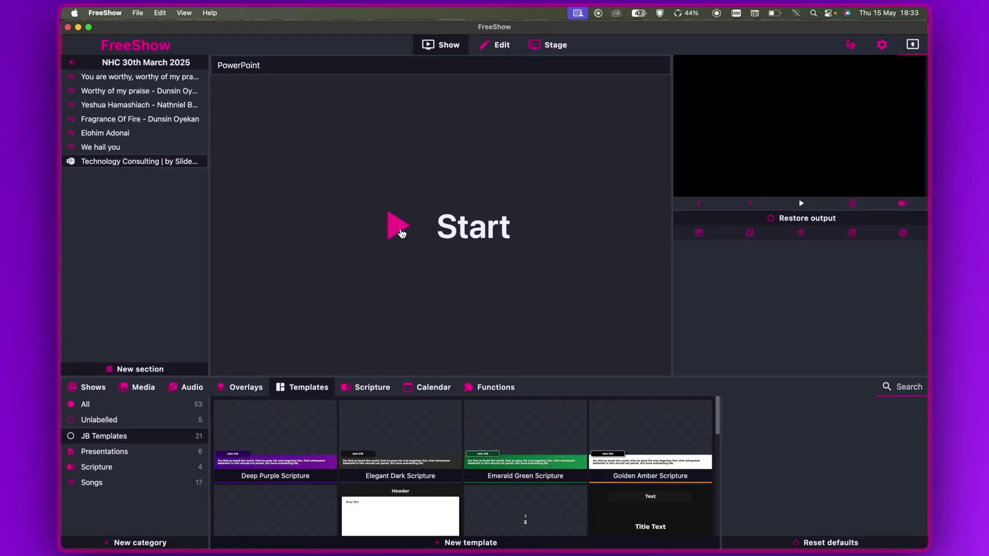
click(404, 235)
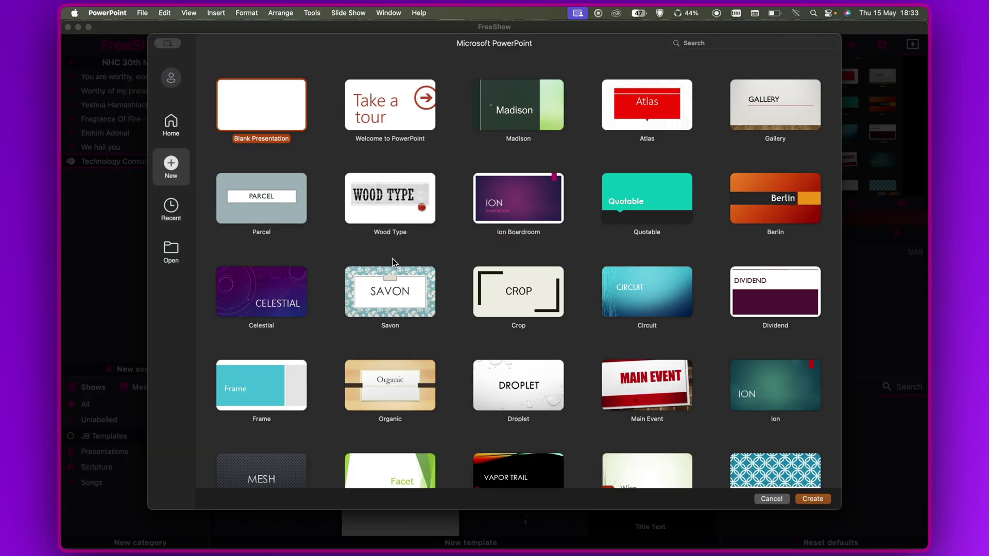
scroll(393, 262, down, 3)
scroll(435, 206, up, 3)
scroll(435, 206, up, 2)
scroll(518, 273, down, 3)
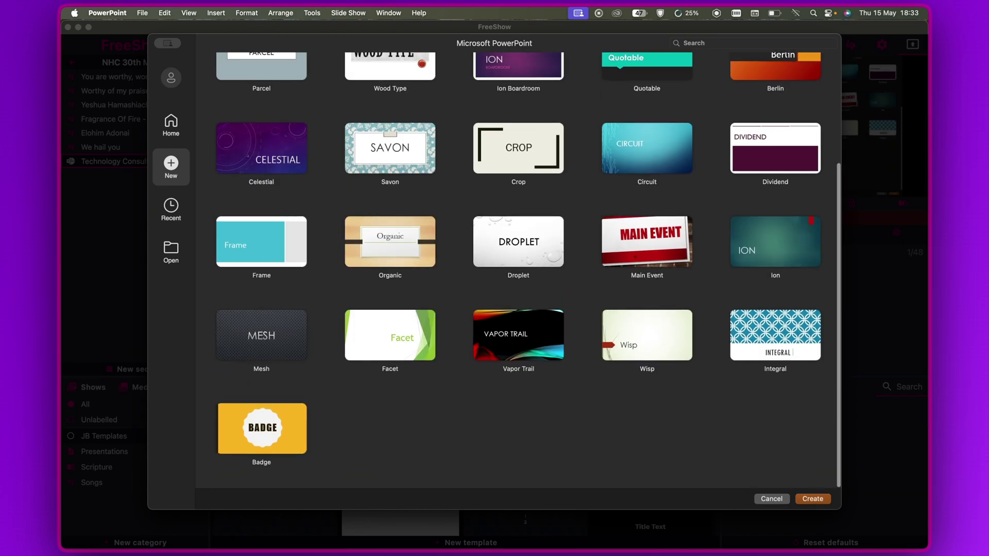
scroll(518, 273, up, 5)
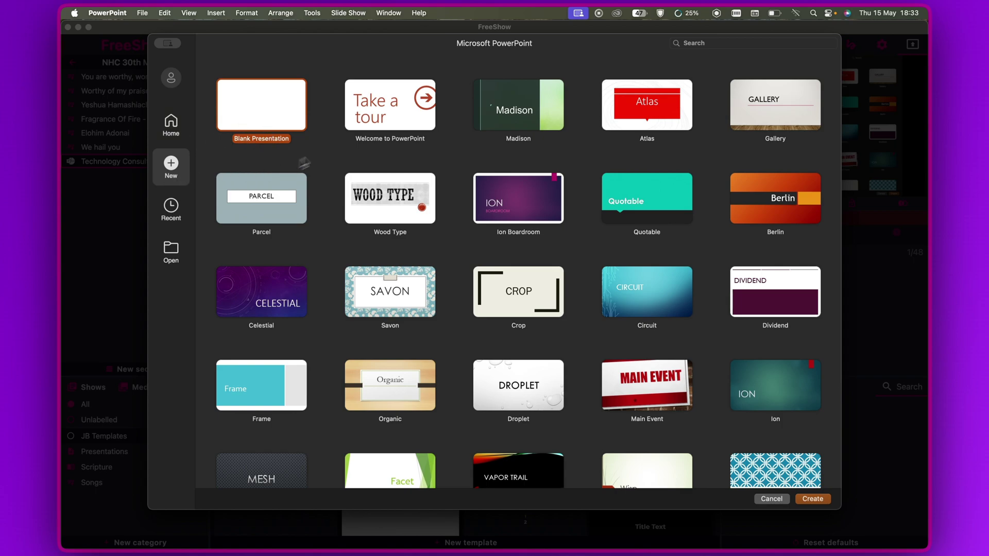
scroll(419, 180, down, 3)
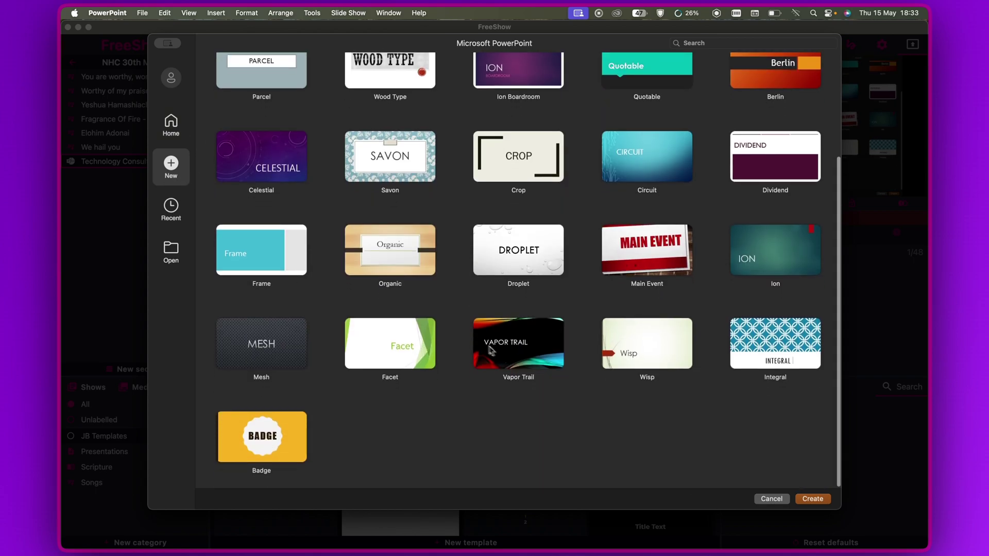
Open the recent "Technology Consulting | by Slidesgo" presentation from PowerPoint's start window
scroll(460, 334, up, 3)
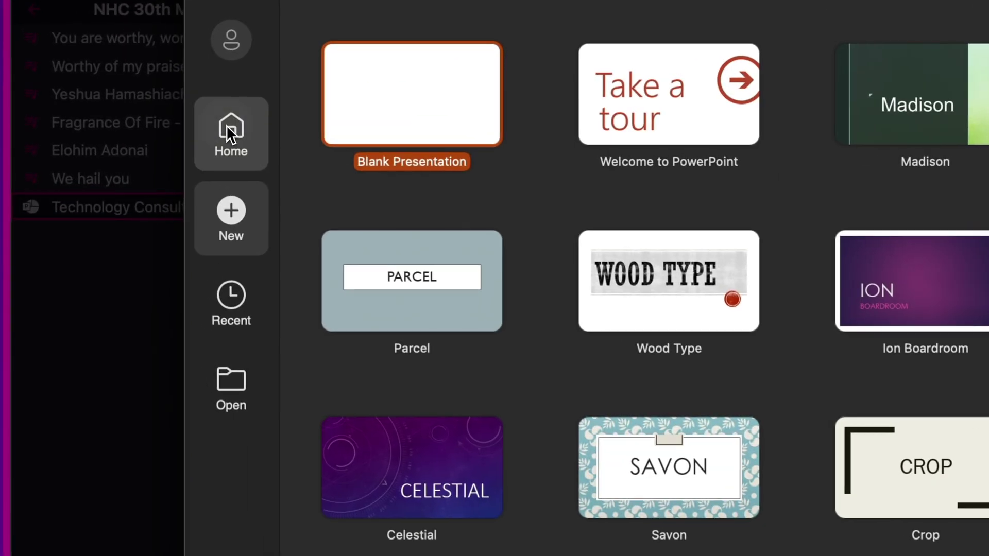
click(228, 135)
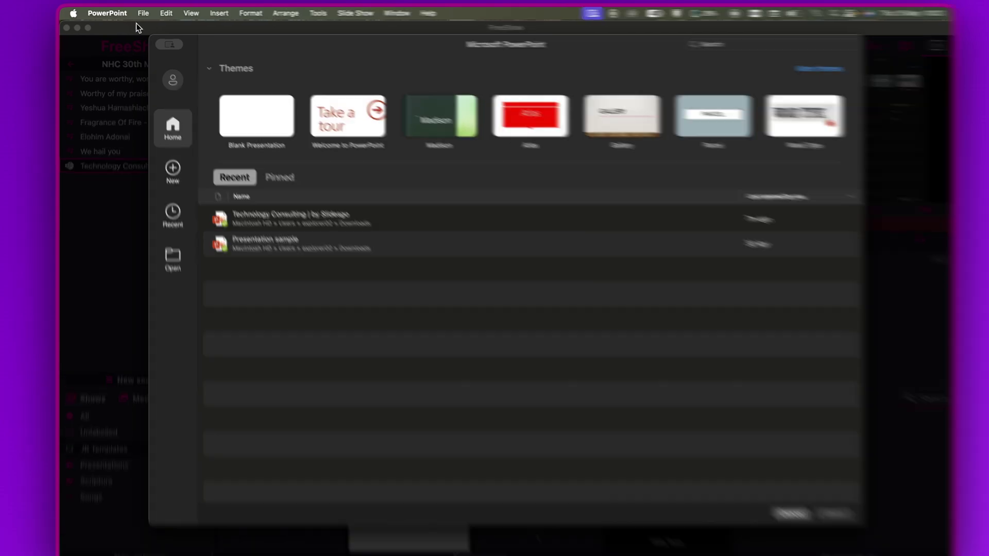
click(143, 13)
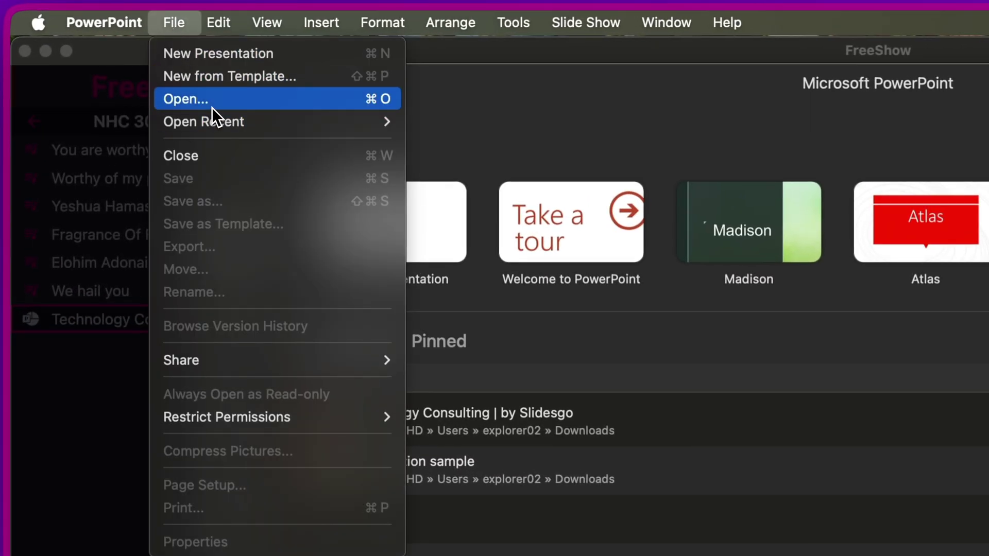
click(679, 354)
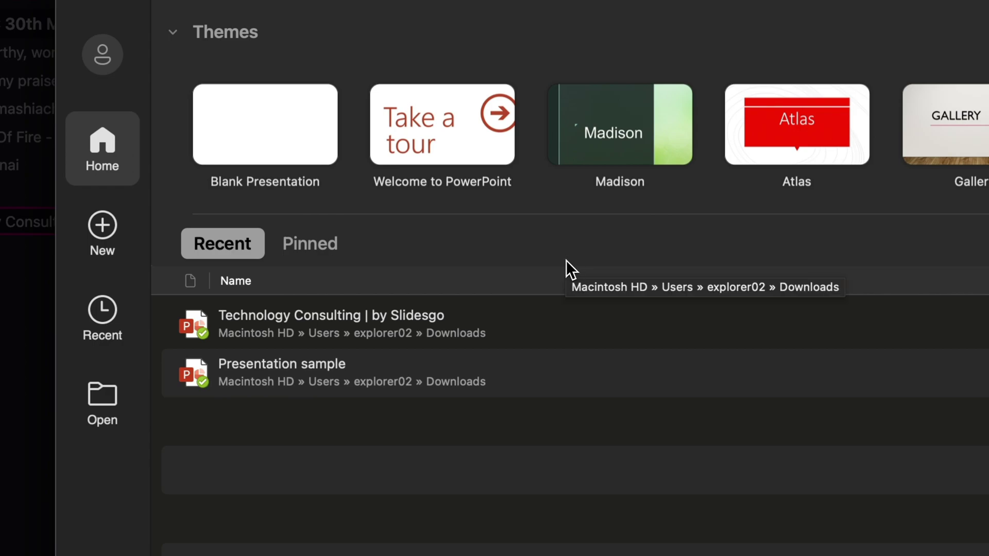
click(349, 328)
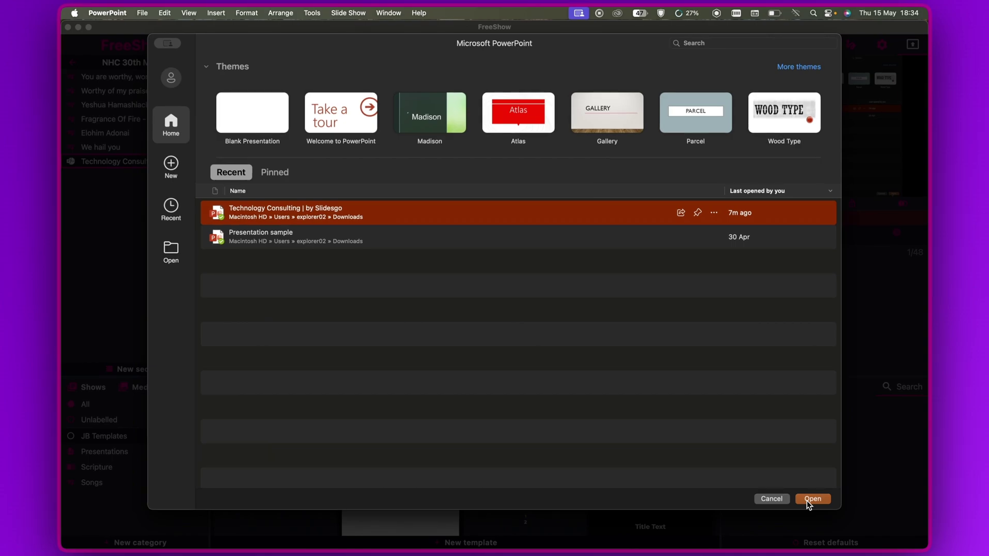
click(807, 499)
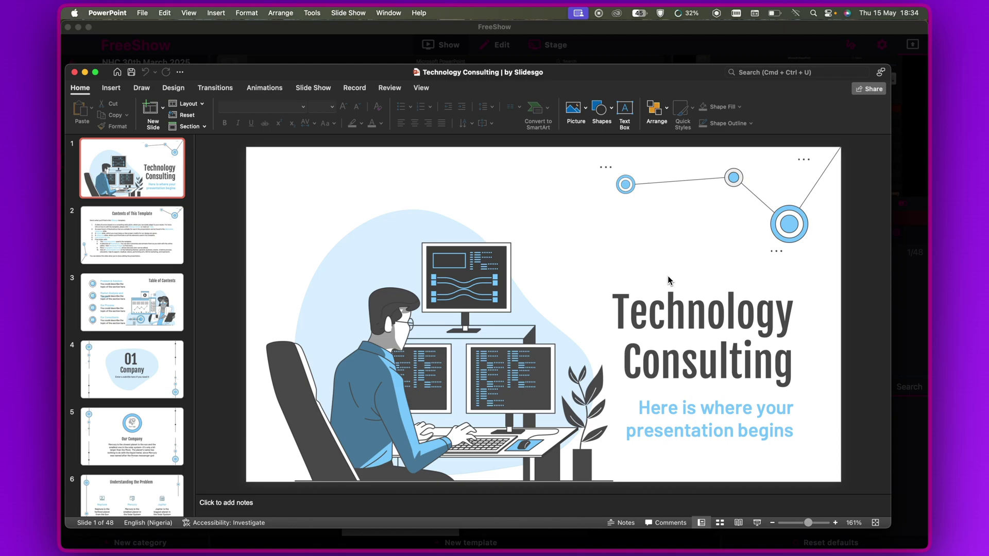
Go back to FreeShow, restart the presentation there, and choose the full-screen slide show window as its output source
mouse_move(487, 531)
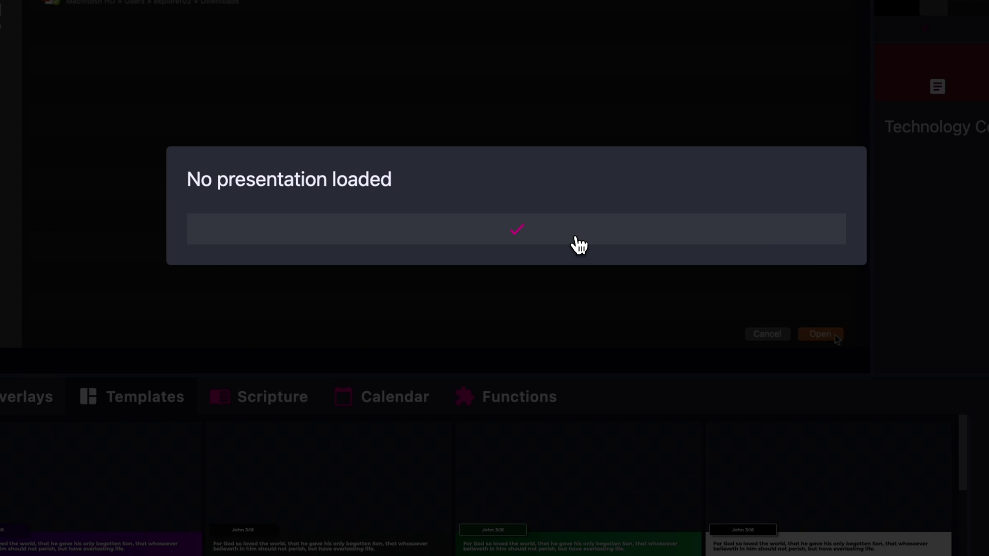
click(517, 230)
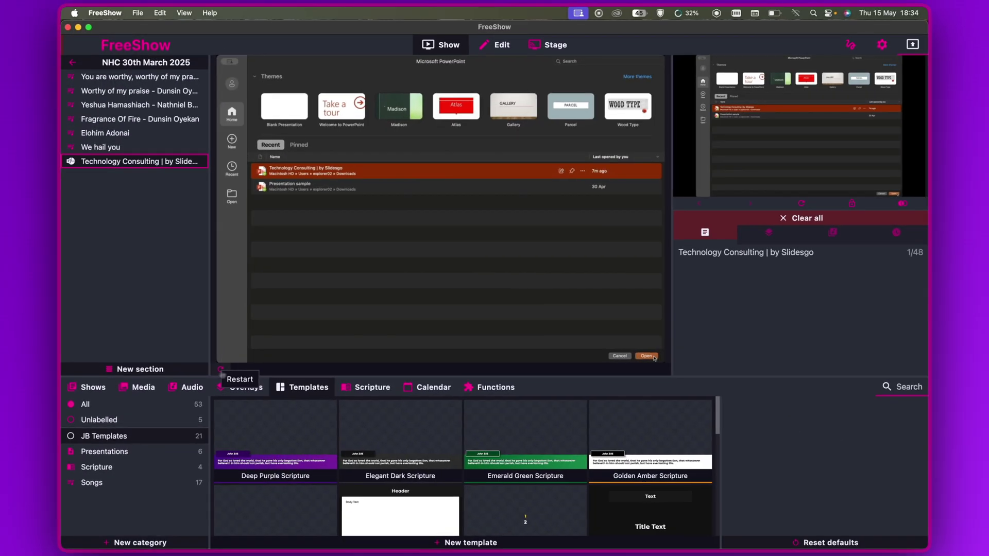
click(330, 274)
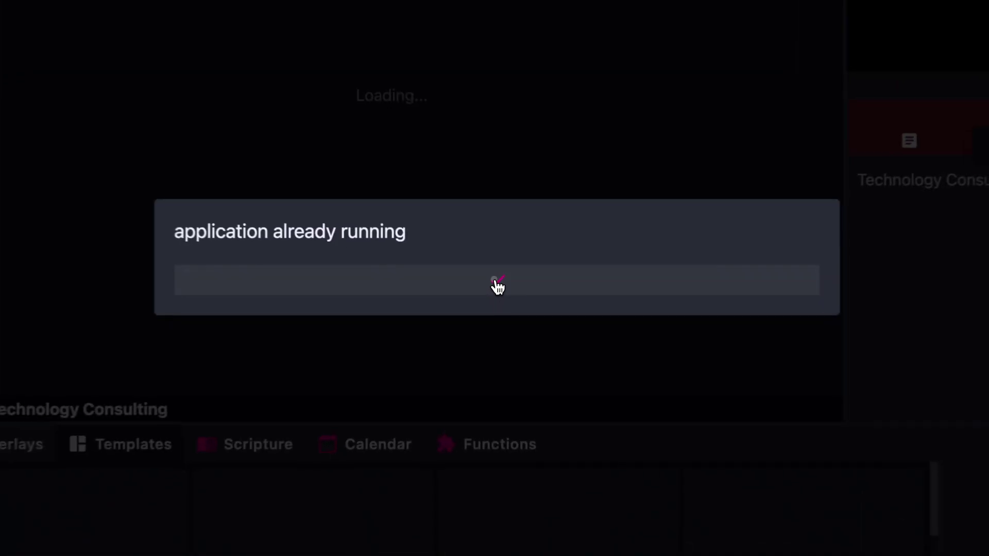
click(494, 305)
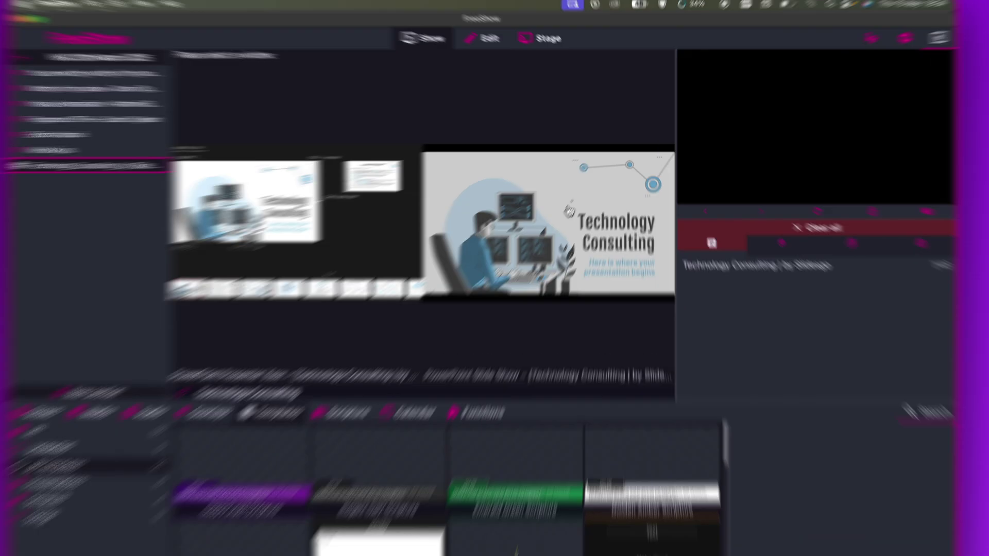
click(574, 202)
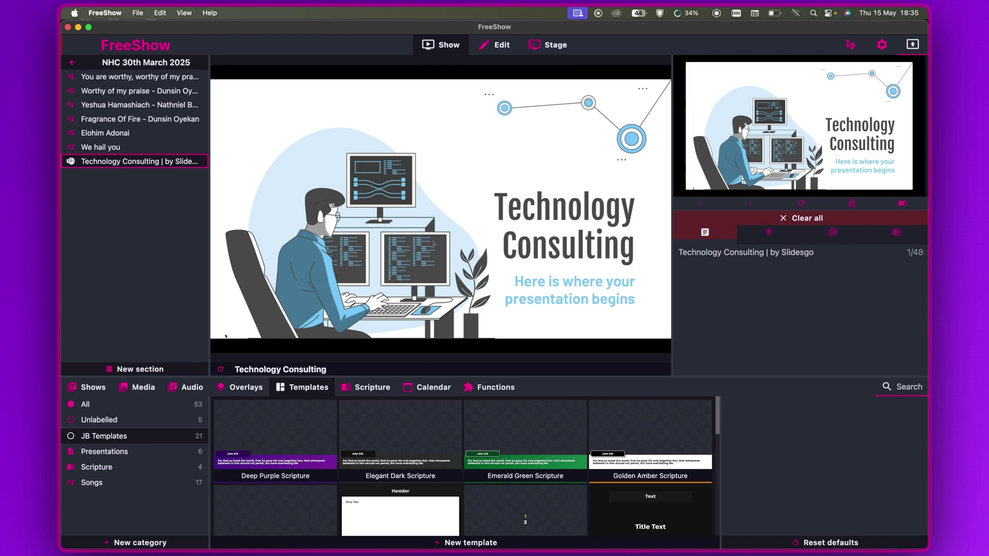
Advance the live presentation slide by slide from the title slide to "Understanding the Problem"
key(Right)
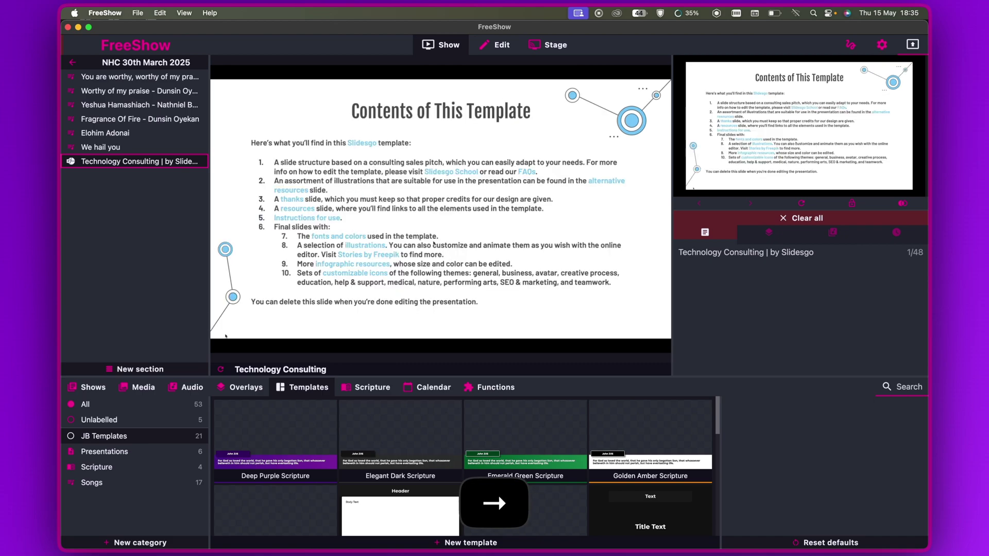
key(Right)
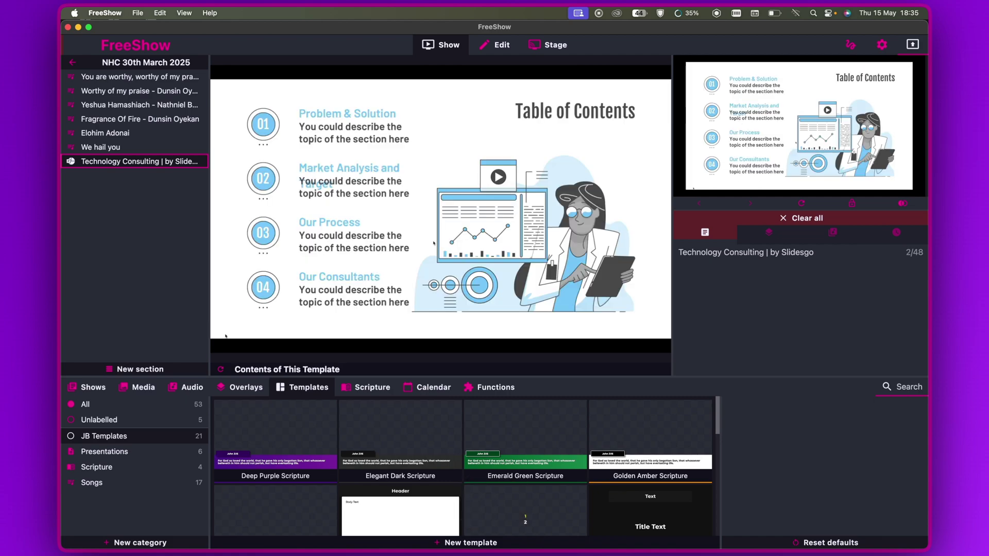
key(Right)
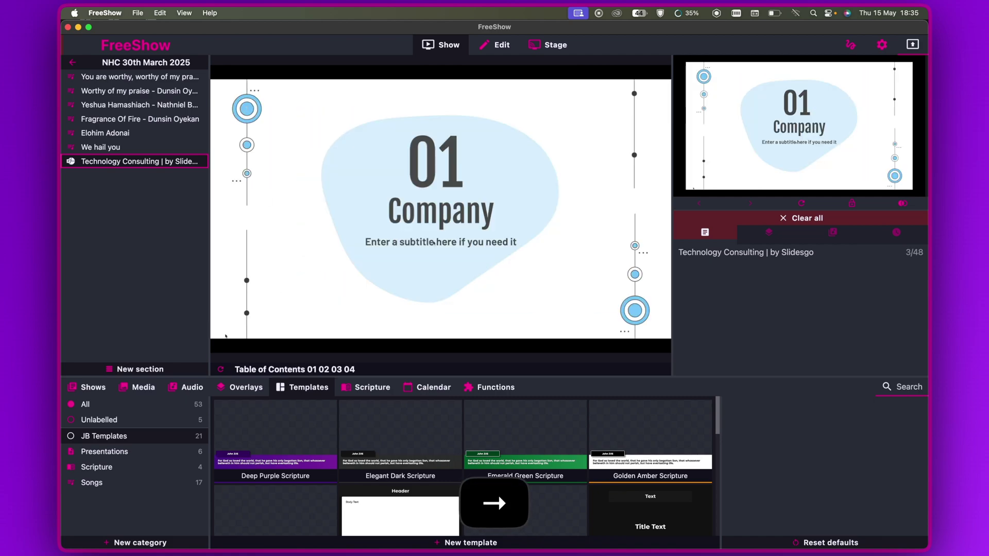
key(Right)
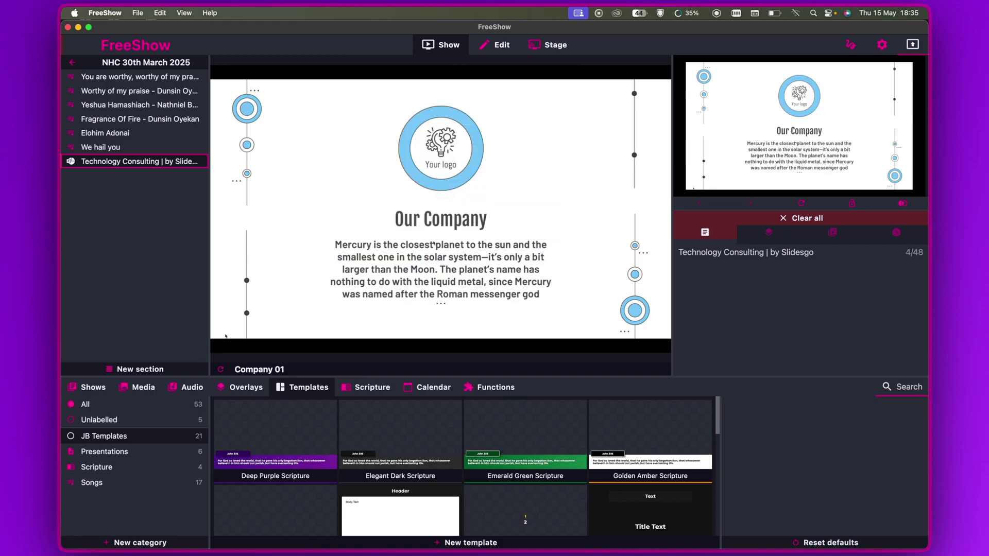
key(Right)
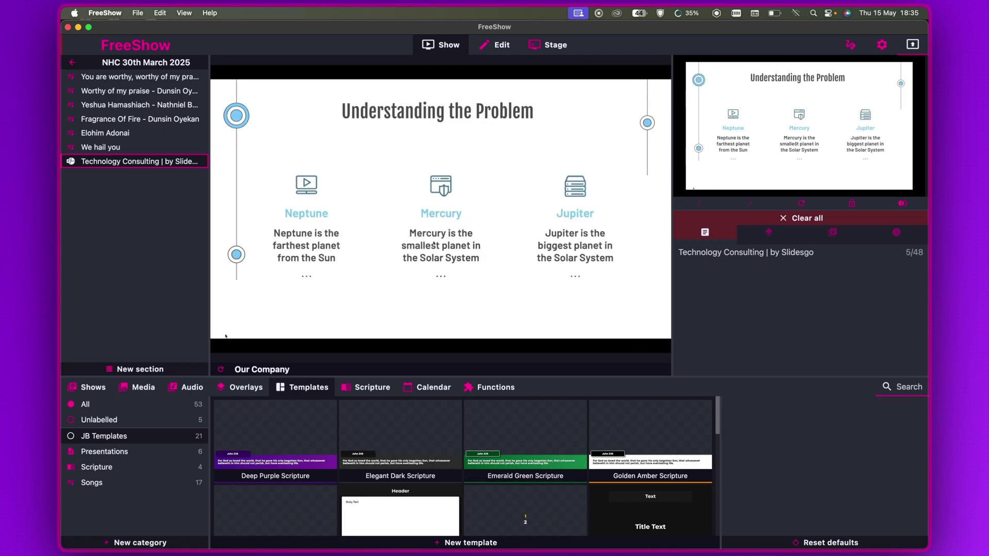
key(Right)
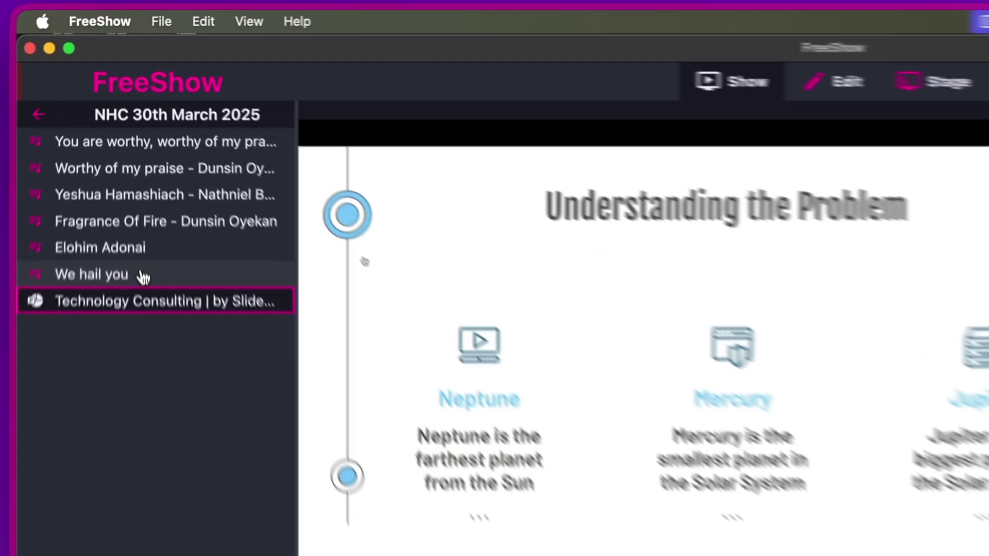
Output the verse of the song "We hail you", and start the Technology Consulting presentation again from the project
click(143, 147)
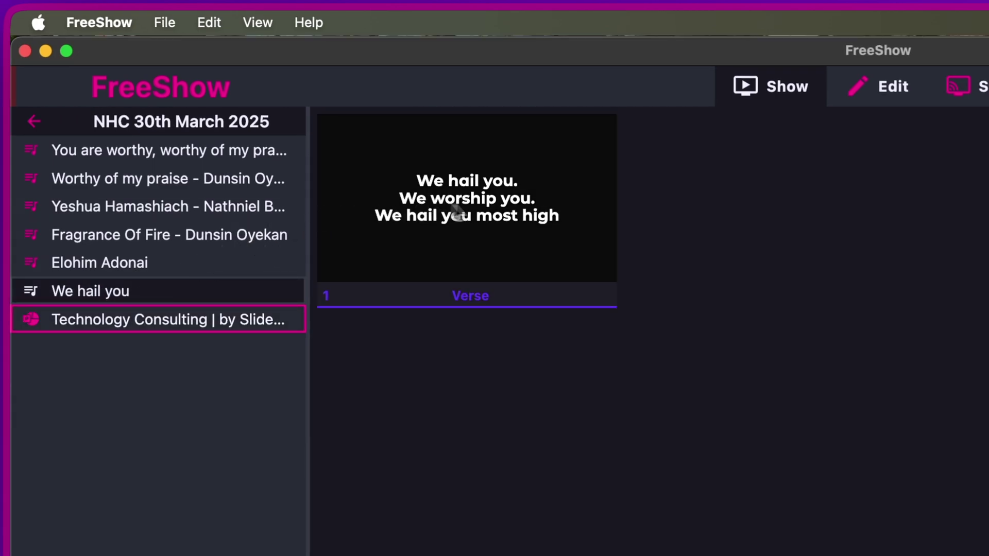
click(490, 204)
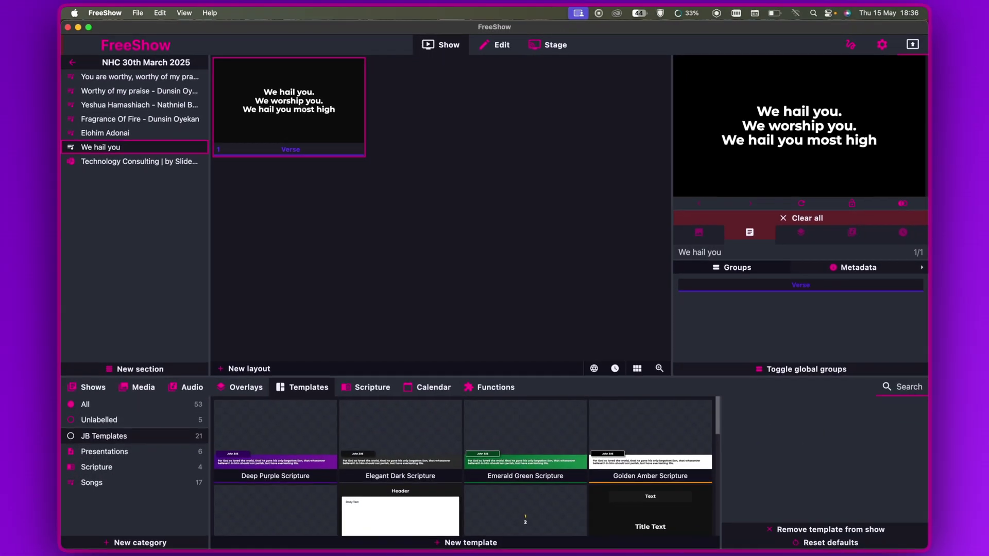
click(138, 163)
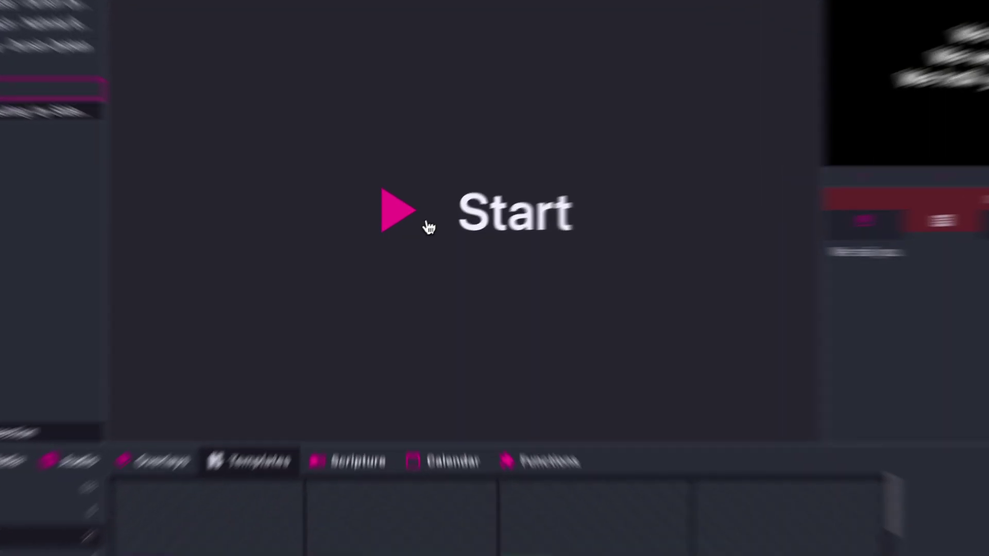
click(409, 232)
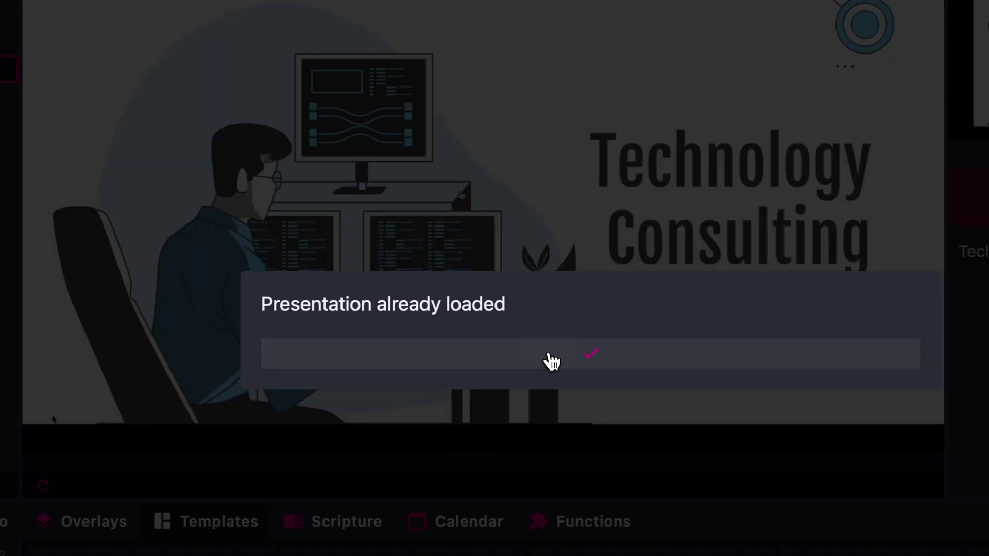
click(552, 358)
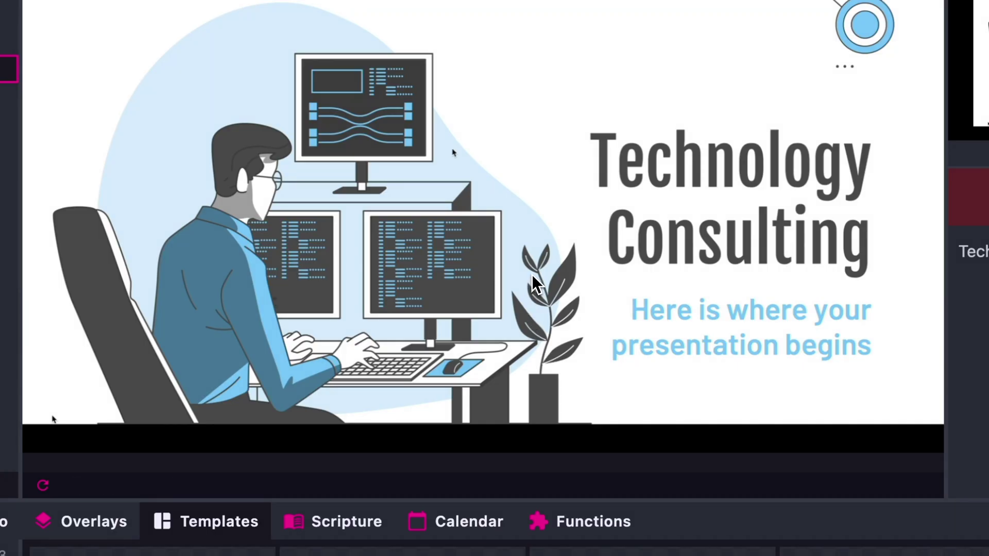